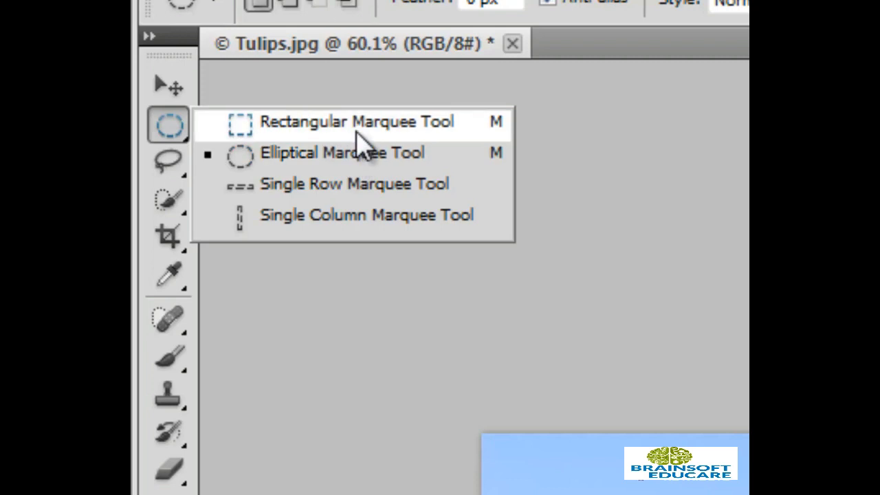
Step: Choose the Elliptical Marquee Tool for making a circular selection over the central tulips
{"action": "left_click", "coordinate": [375, 162]}
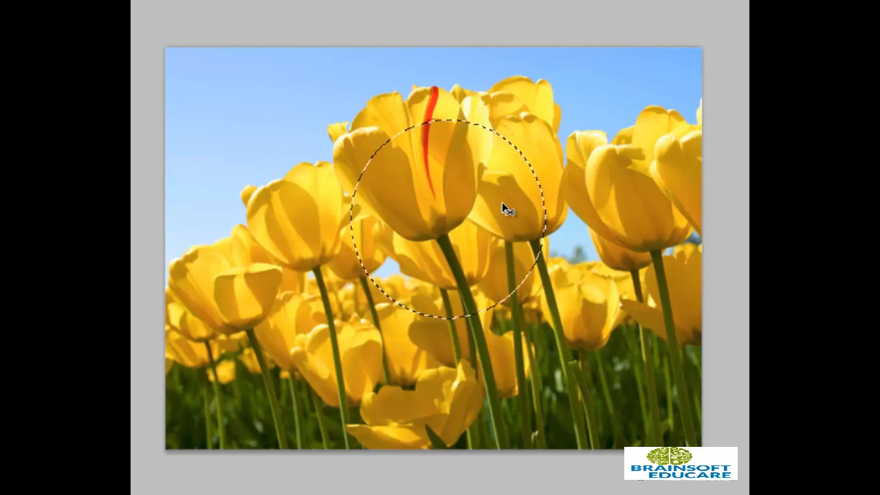
Step: Move the circularly selected tulip pixels down toward the image's lower-left part, and undo the move
{"action": "left_click", "coordinate": [448, 198]}
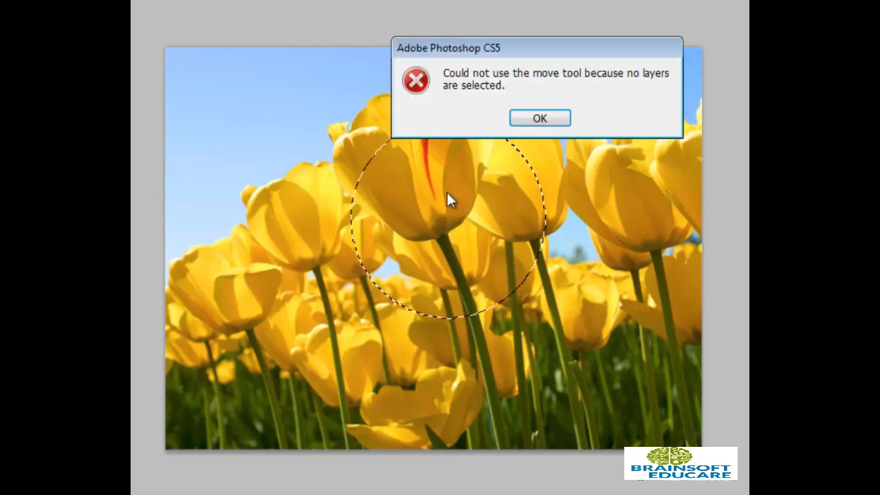
{"action": "left_click", "coordinate": [551, 118]}
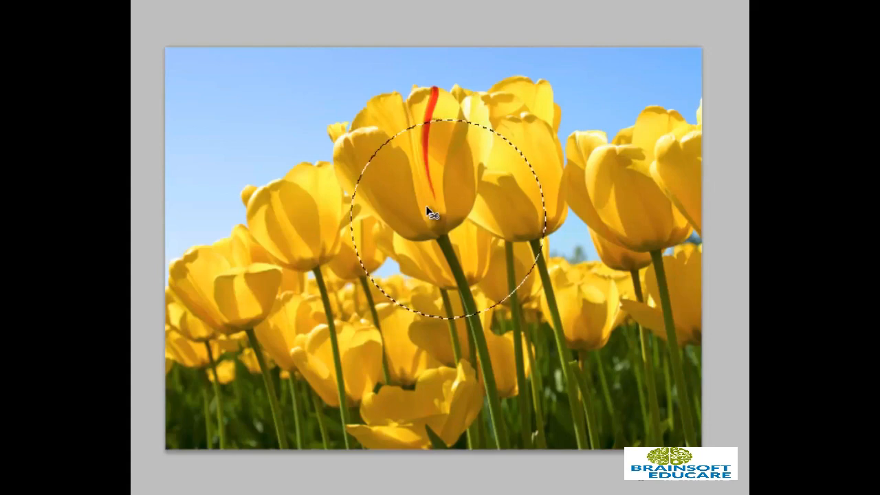
{"action": "left_click_drag", "start_coordinate": [429, 212], "coordinate": [248, 301]}
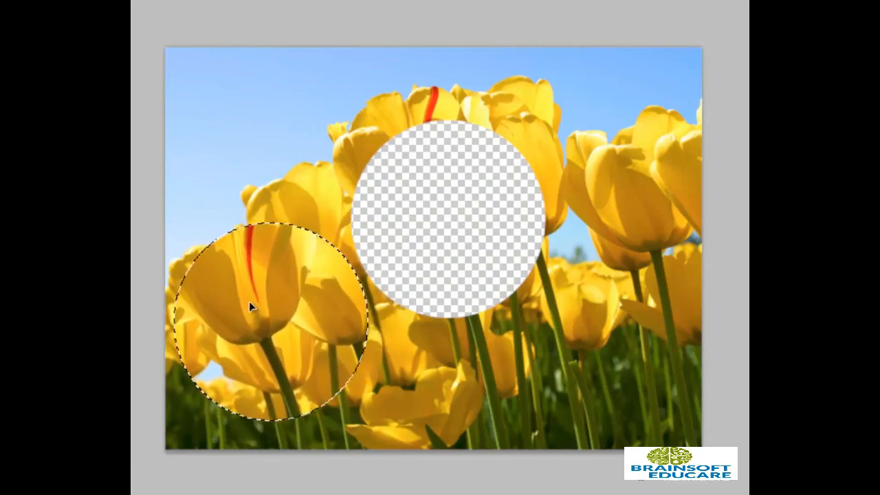
{"action": "key", "text": "ctrl+z"}
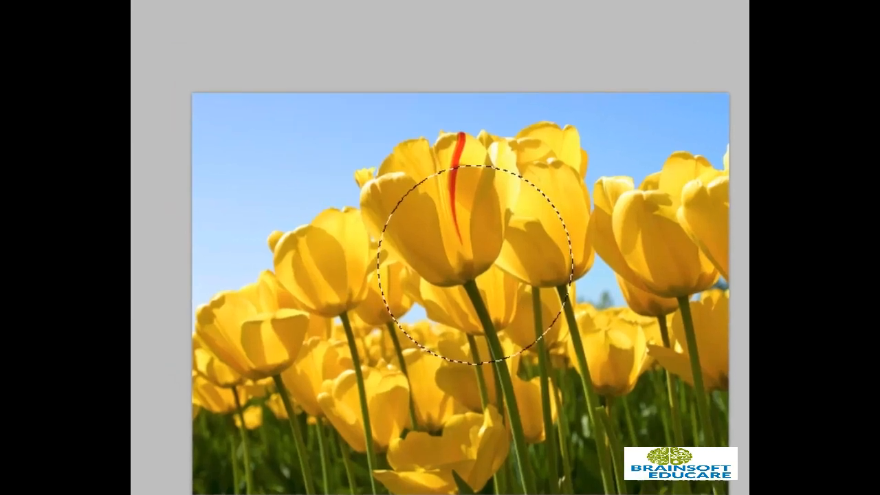
Step: Cut the circular selection out of the tulip image
{"action": "left_click", "coordinate": [152, 1]}
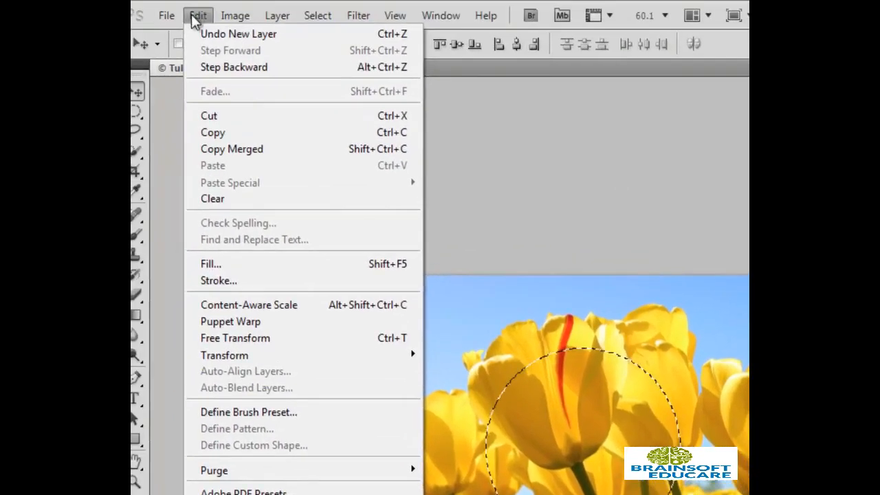
{"action": "left_click", "coordinate": [209, 52]}
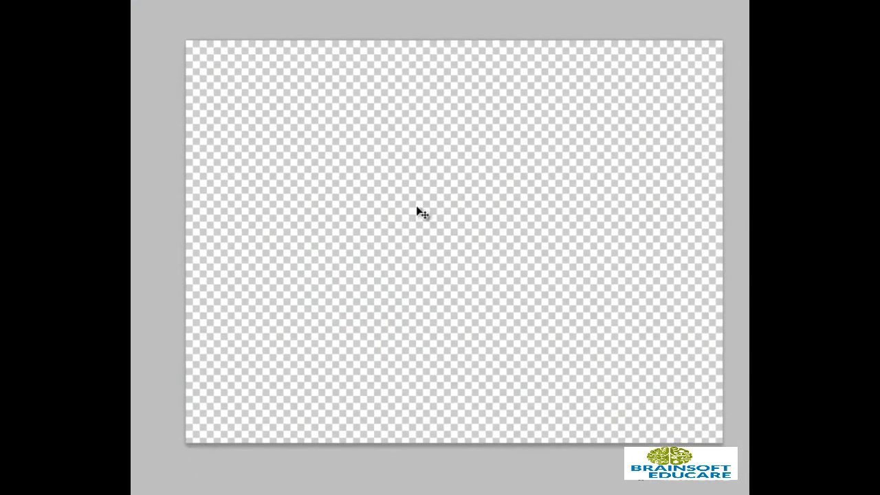
Step: Fill the new empty Layer 1 with the dark blue foreground color, and refill it with the lighter blue background color
{"action": "key", "text": "alt+BackSpace"}
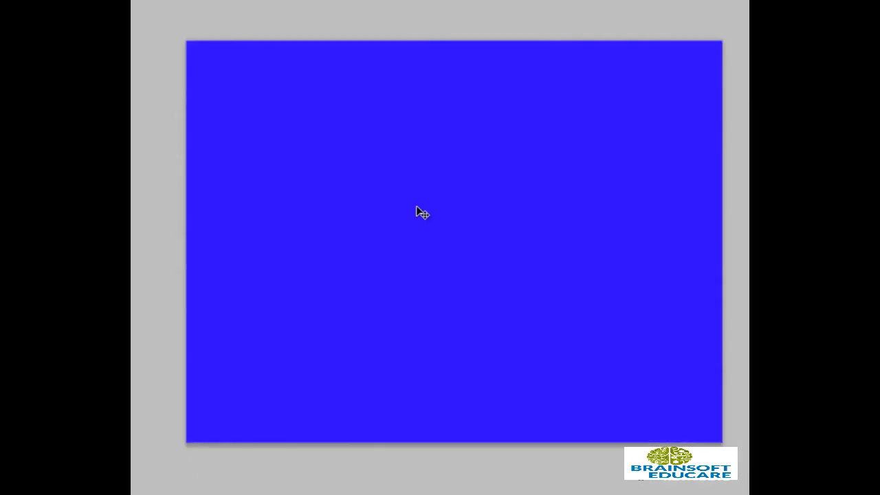
{"action": "key", "text": "ctrl+BackSpace"}
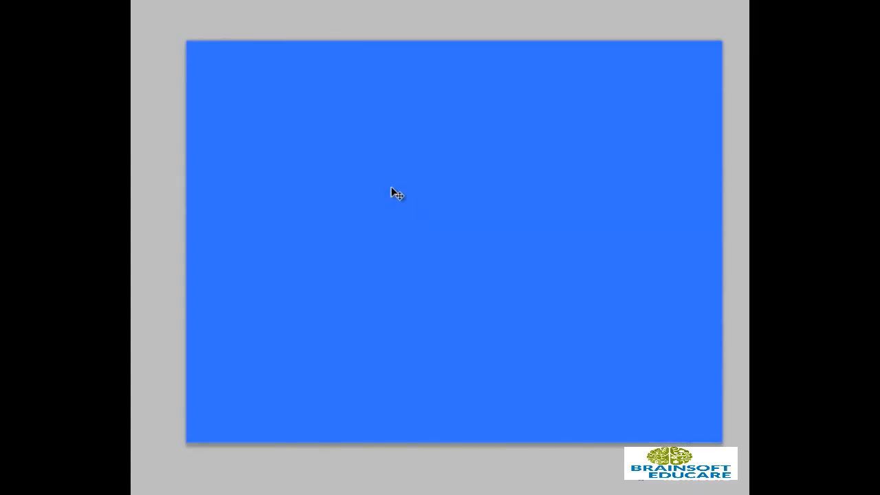
{"action": "right_click", "coordinate": [533, 345]}
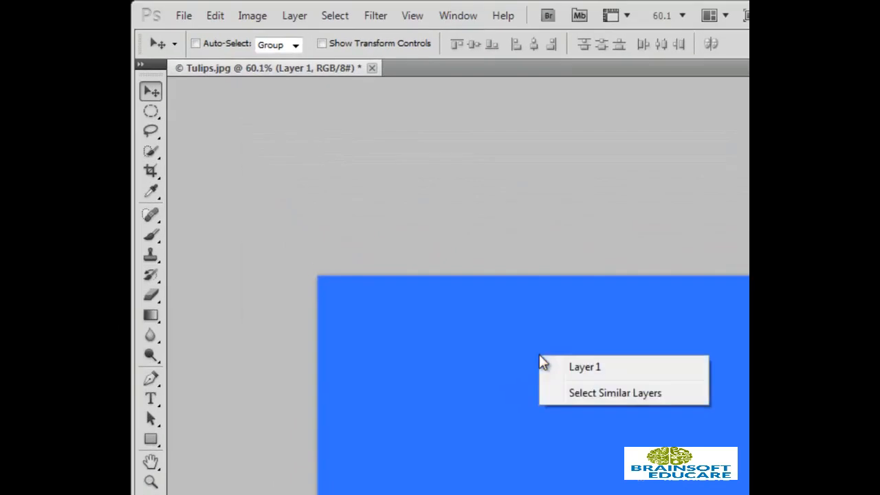
{"action": "left_click", "coordinate": [284, 194]}
Step: Paste the cut tulip circle over the blue layer and move it slightly up and to the right
{"action": "left_click", "coordinate": [222, 2]}
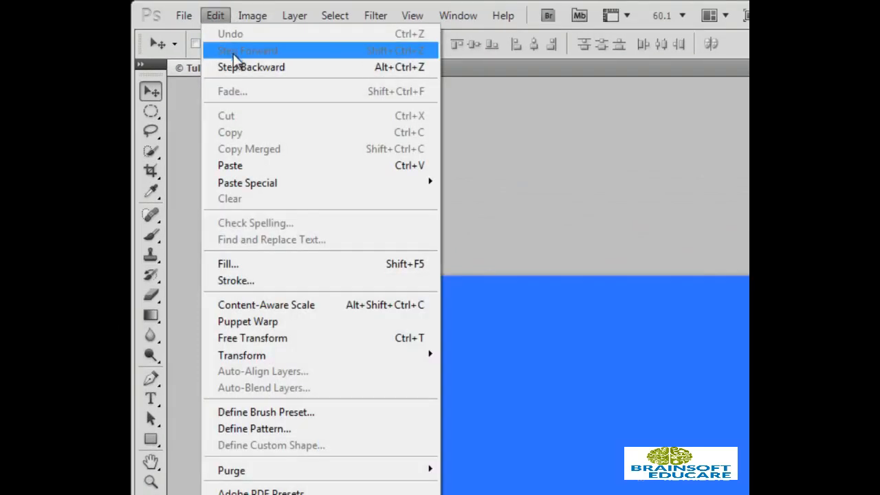
{"action": "left_click", "coordinate": [258, 166]}
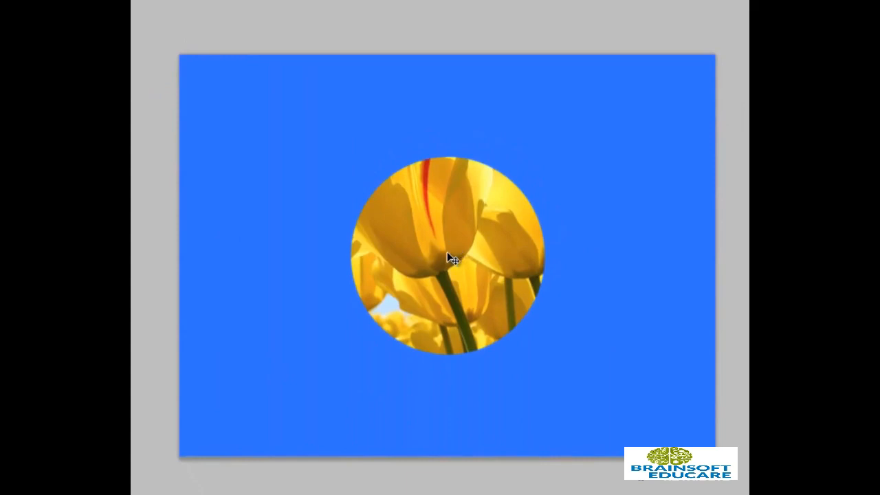
{"action": "left_click_drag", "start_coordinate": [446, 252], "coordinate": [474, 244]}
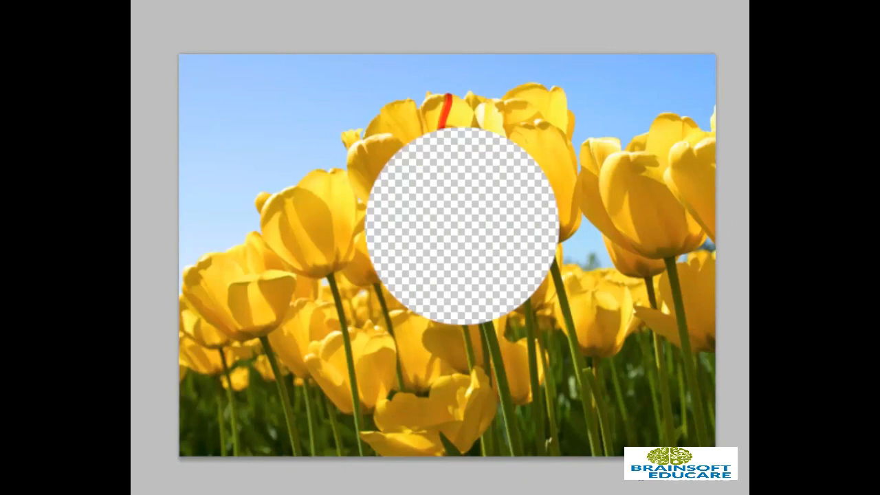
Step: Undo cutting the circular area out of the tulip image
{"action": "key", "text": "ctrl+z"}
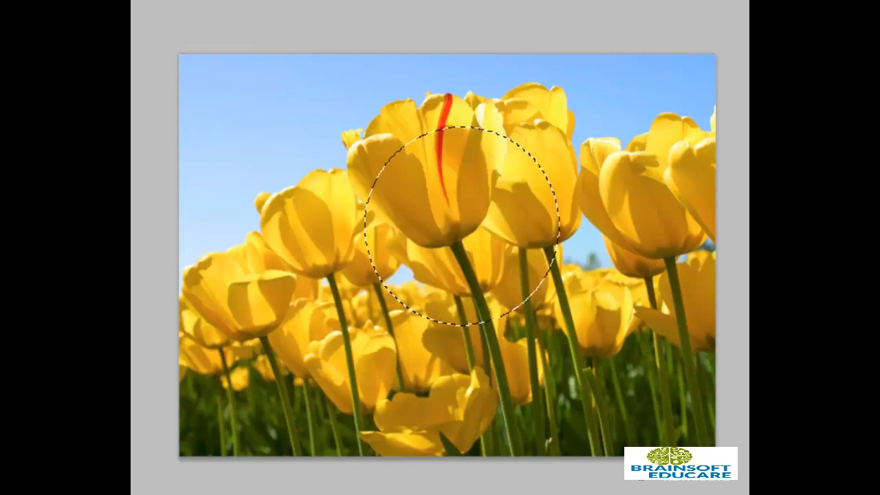
{"action": "left_click", "coordinate": [439, 198]}
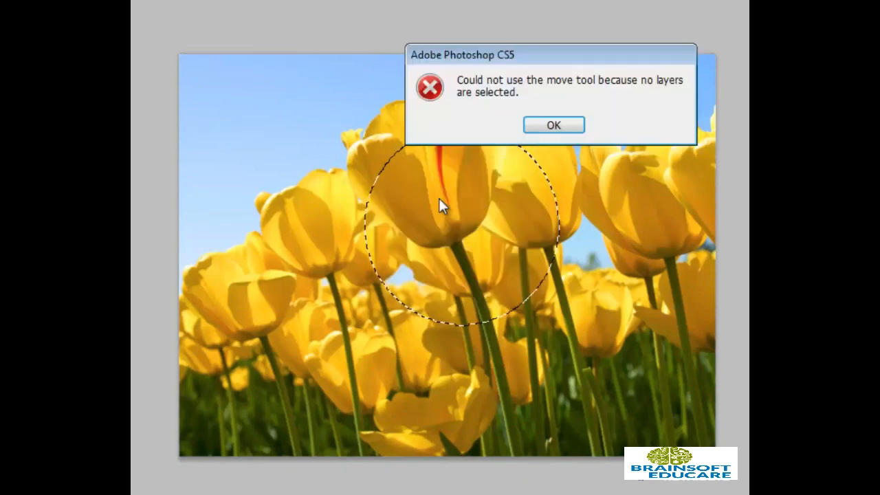
{"action": "left_click", "coordinate": [555, 125]}
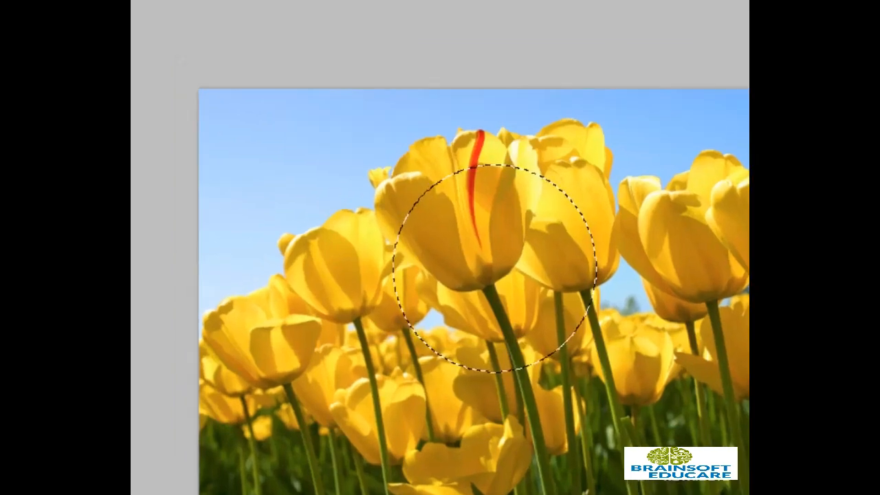
Step: Copy the circular tulip selection and paste it as a separate layer
{"action": "left_click", "coordinate": [162, 2]}
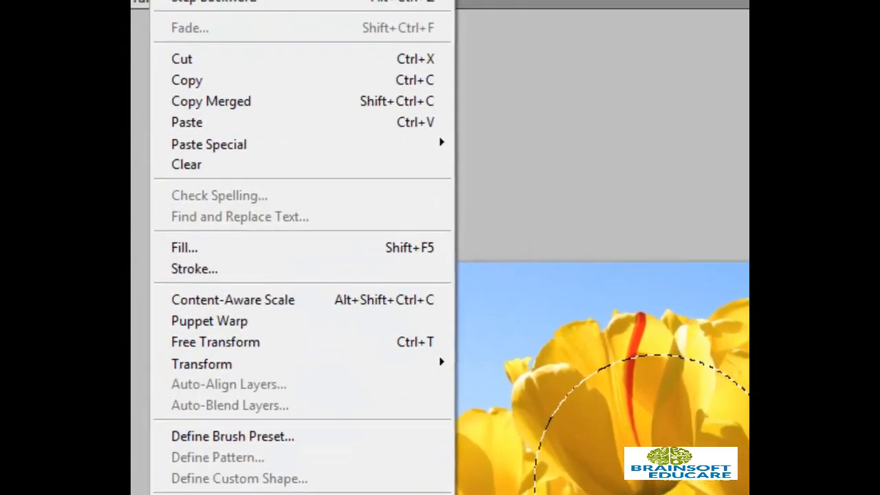
{"action": "left_click", "coordinate": [196, 82]}
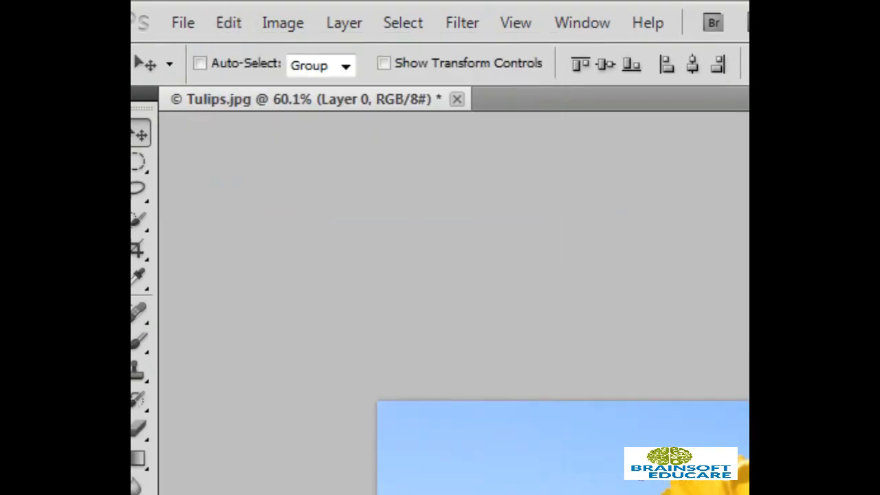
{"action": "left_click", "coordinate": [234, 25]}
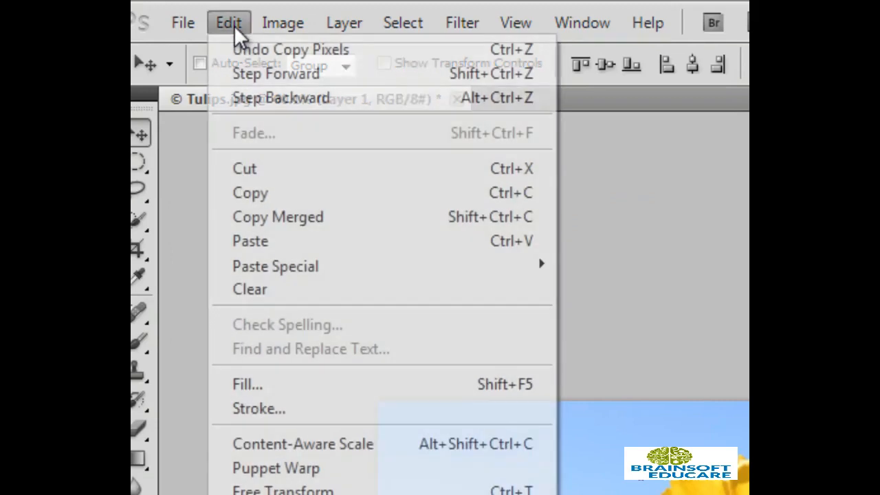
{"action": "left_click", "coordinate": [287, 242]}
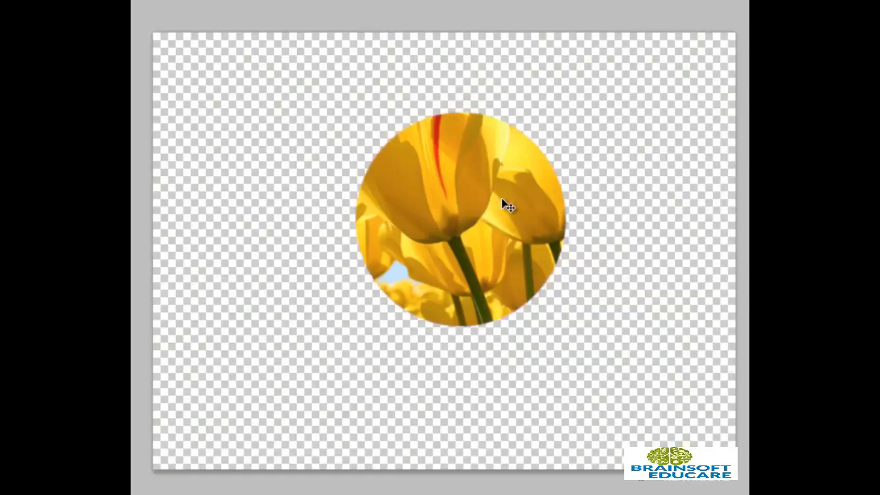
Step: Move the pasted tulip circle to the upper left and back to the middle of the canvas
{"action": "left_click_drag", "start_coordinate": [465, 196], "coordinate": [393, 159]}
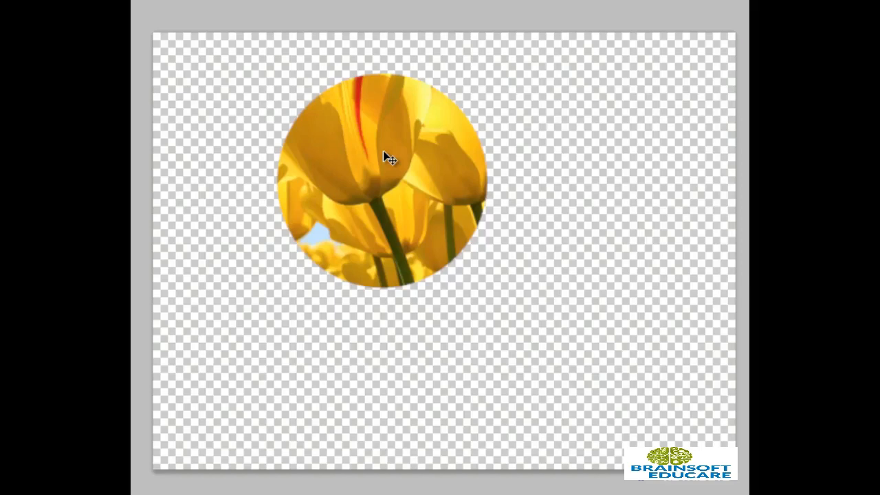
{"action": "left_click_drag", "start_coordinate": [383, 150], "coordinate": [434, 230]}
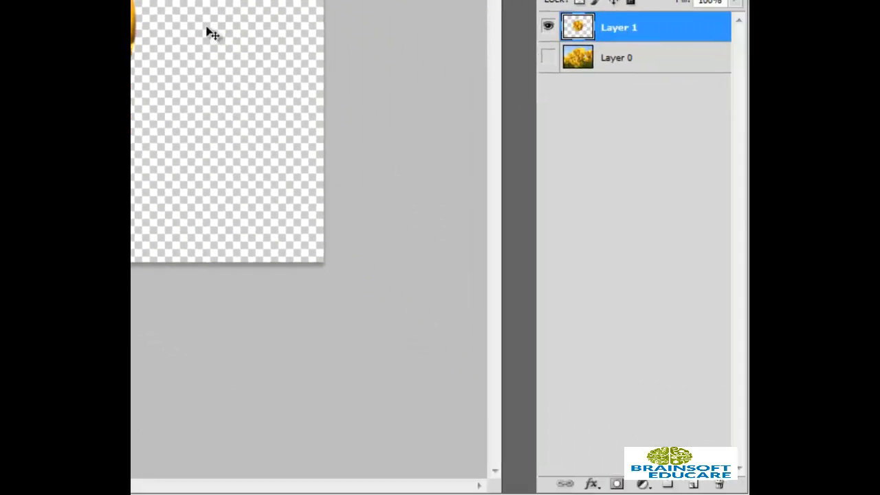
Step: Delete Layer 1 containing the pasted tulip circle
{"action": "left_click", "coordinate": [720, 484]}
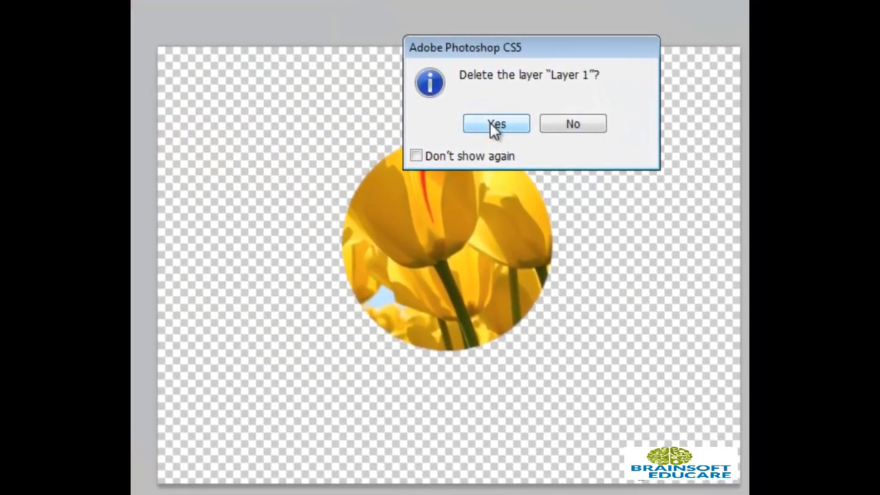
{"action": "left_click", "coordinate": [343, 43]}
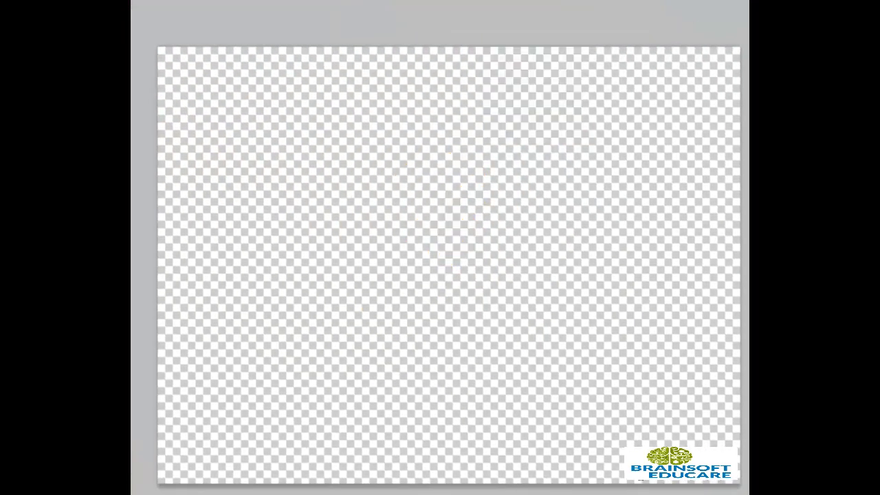
{"action": "key", "text": "ctrl+z"}
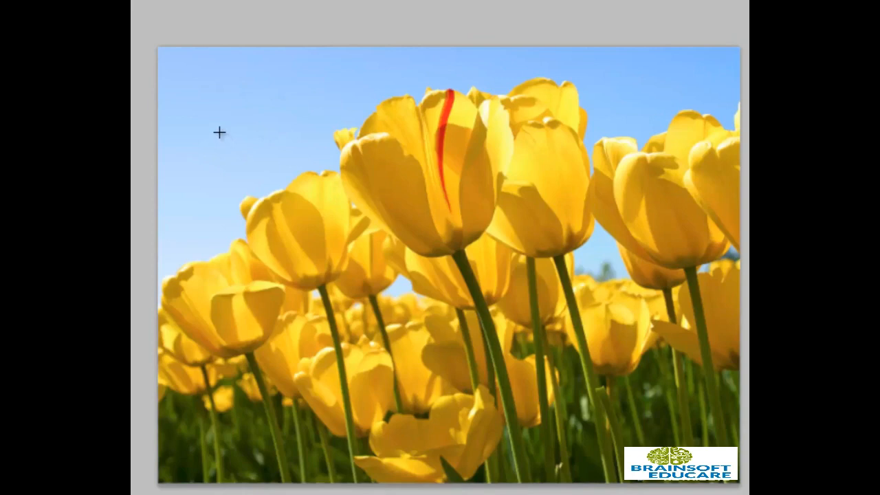
Step: Draw a wide elliptical selection across the upper tulips and deselect it
{"action": "left_click_drag", "start_coordinate": [451, 181], "coordinate": [719, 280]}
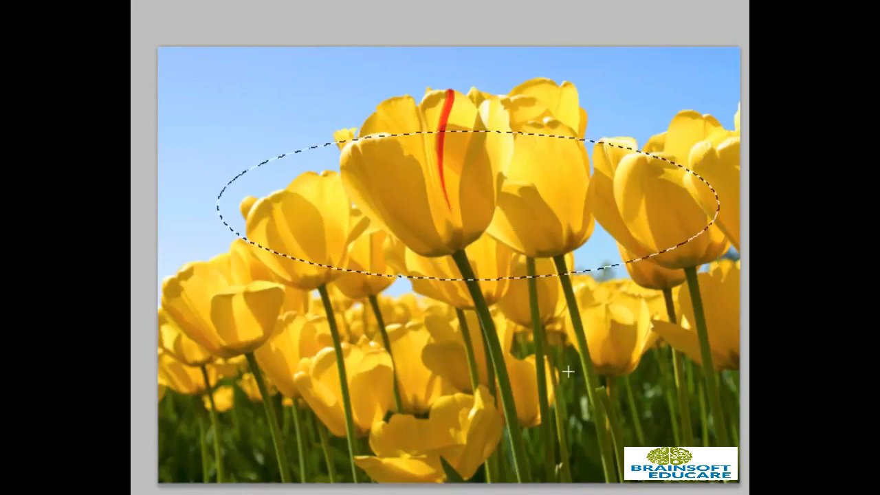
{"action": "key", "text": "ctrl+d"}
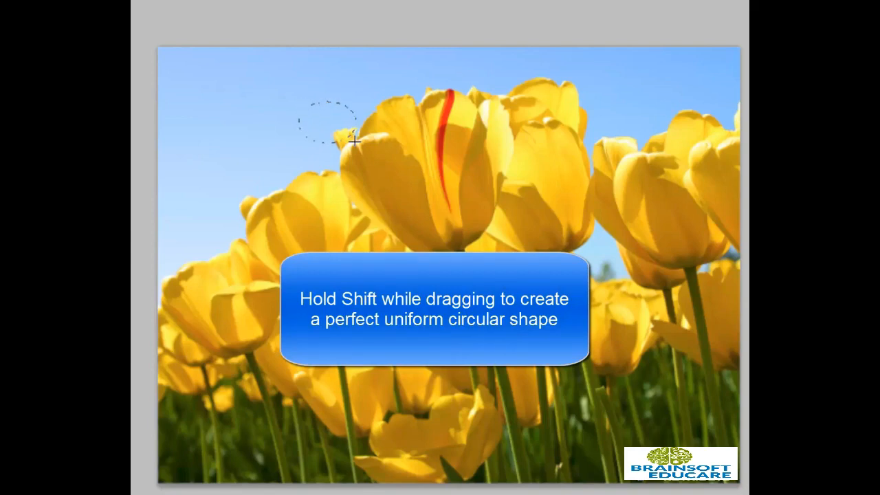
Step: Draw a perfectly circular selection over the central tulip, and add small circular lobes at its upper left and upper right
{"action": "left_click_drag", "start_coordinate": [395, 164], "coordinate": [554, 298]}
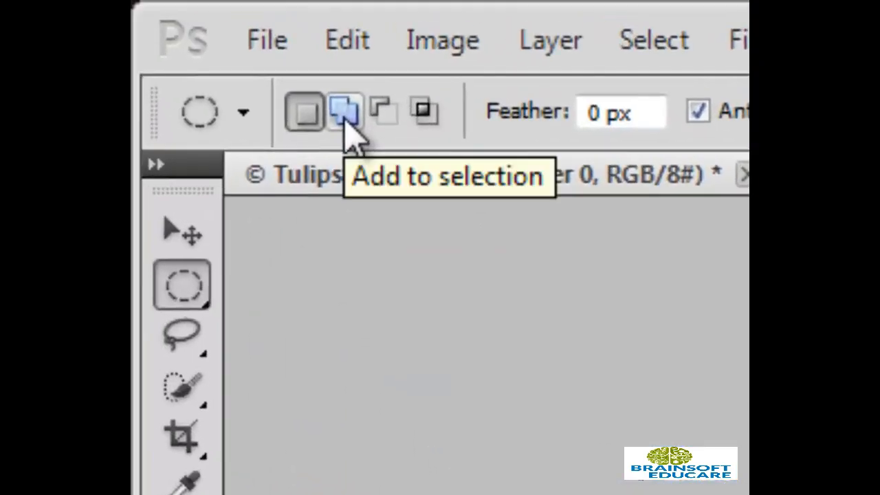
{"action": "left_click", "coordinate": [345, 112]}
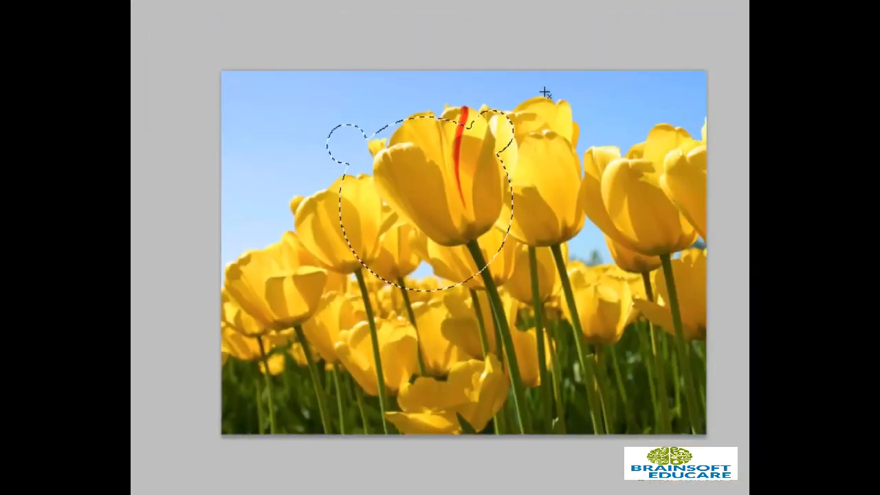
Step: Intersect the selection with an ellipse that excludes its upper-left lobe, and subtract a wide ellipse across its top
{"action": "left_click_drag", "start_coordinate": [537, 107], "coordinate": [373, 325]}
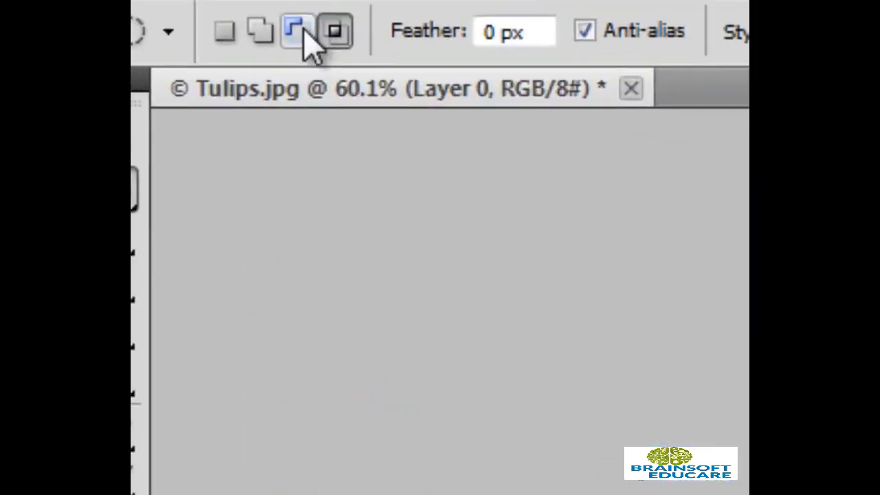
{"action": "left_click", "coordinate": [407, 143]}
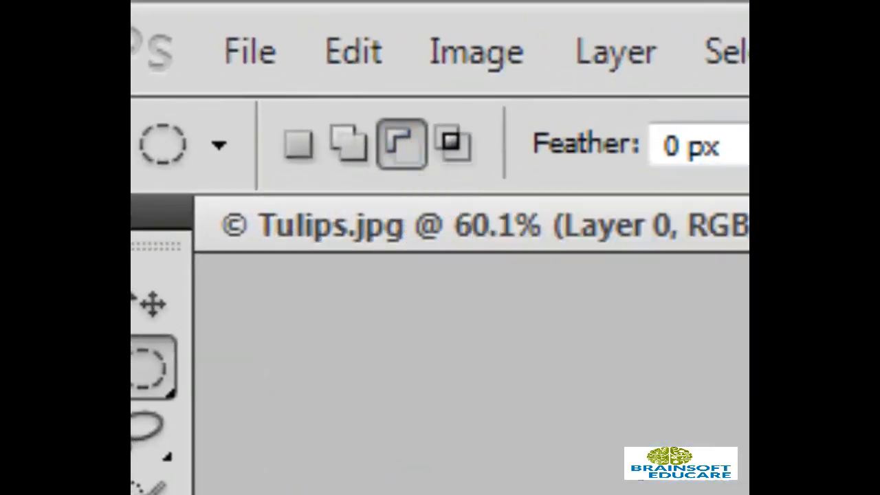
{"action": "left_click_drag", "start_coordinate": [386, 122], "coordinate": [690, 220]}
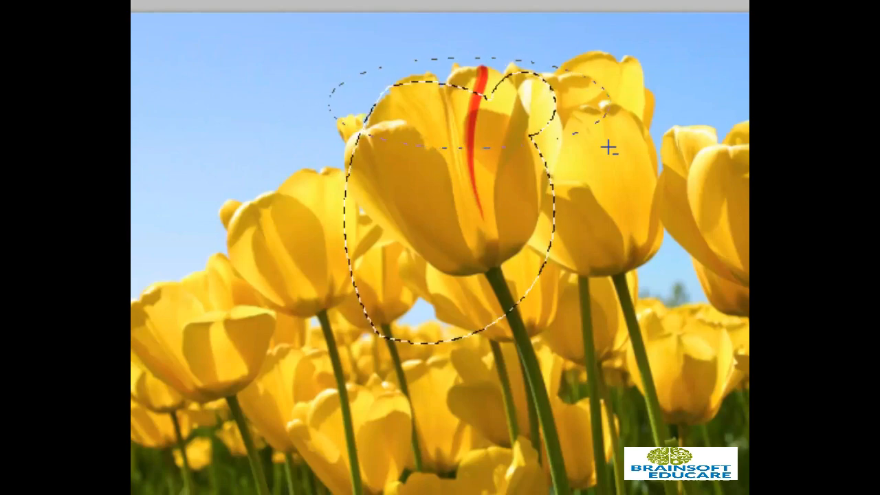